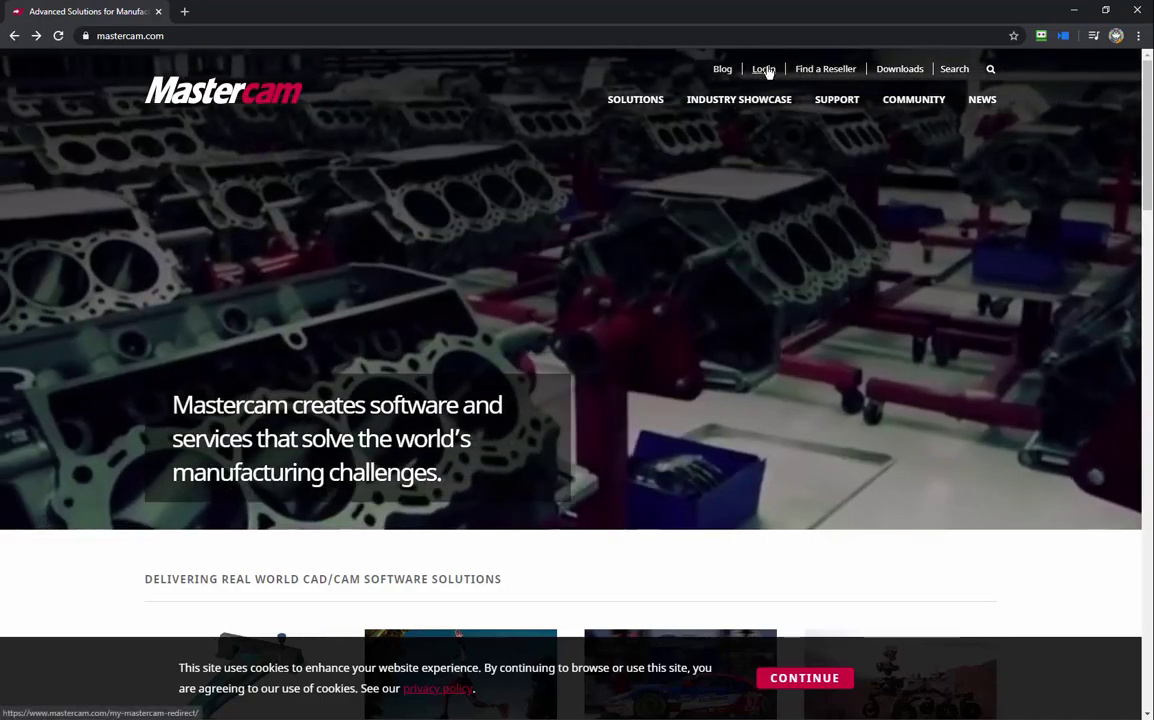
Log in to My Mastercam and download the Mastercam 2021 installer from the latest release page.
click(765, 69)
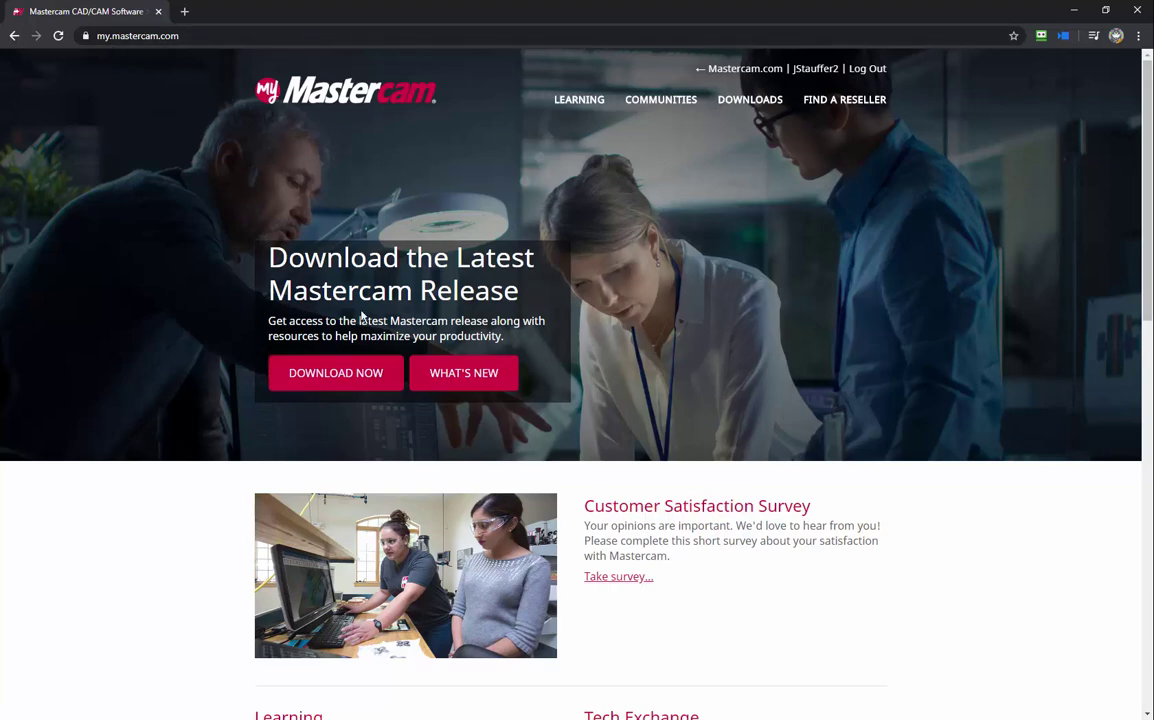
click(336, 373)
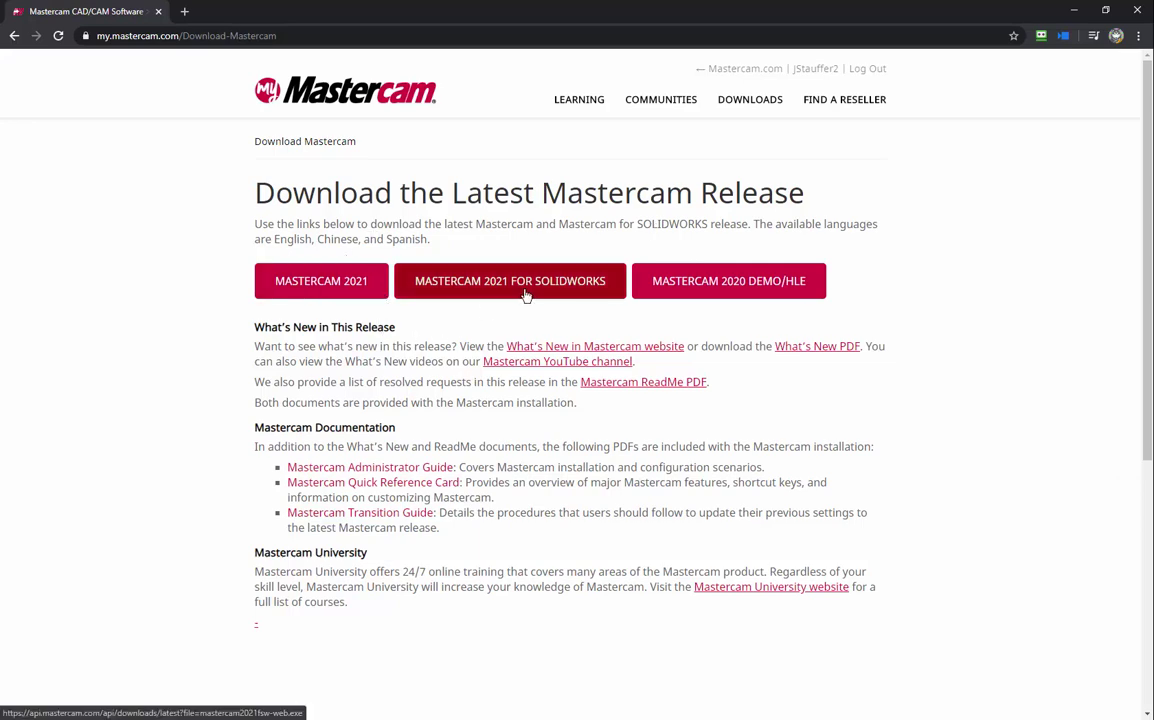
click(338, 281)
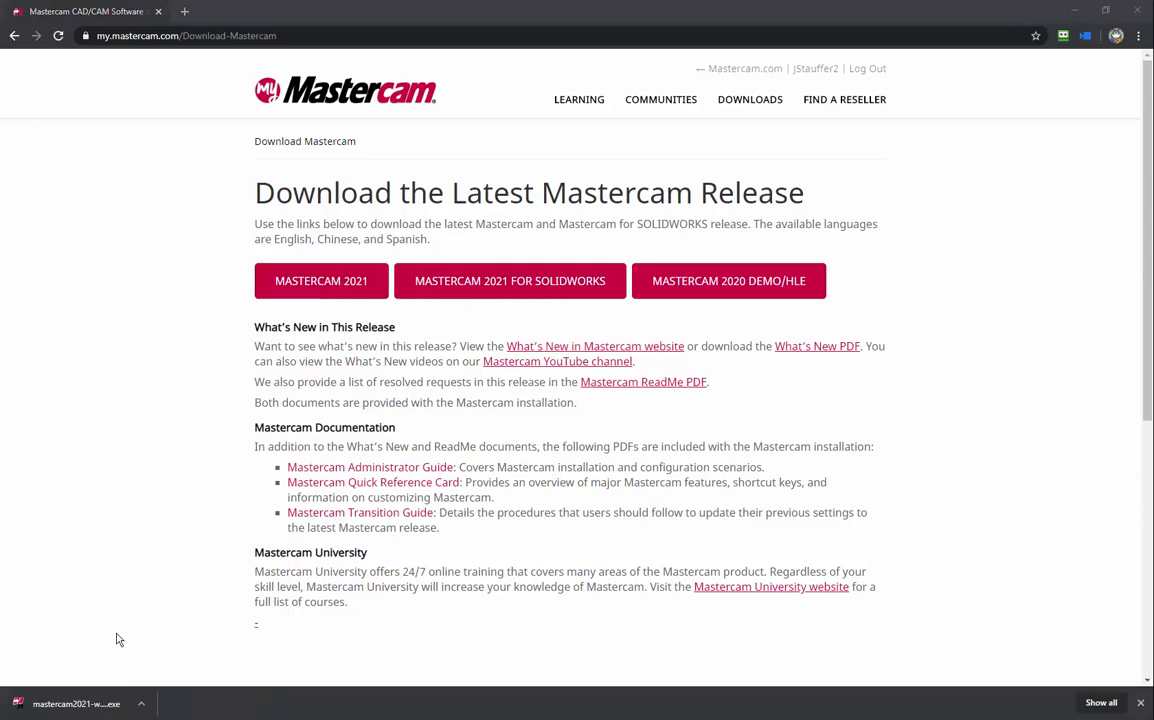
Run the downloaded Mastercam 2021 installer with English (United States) as the setup language.
click(88, 706)
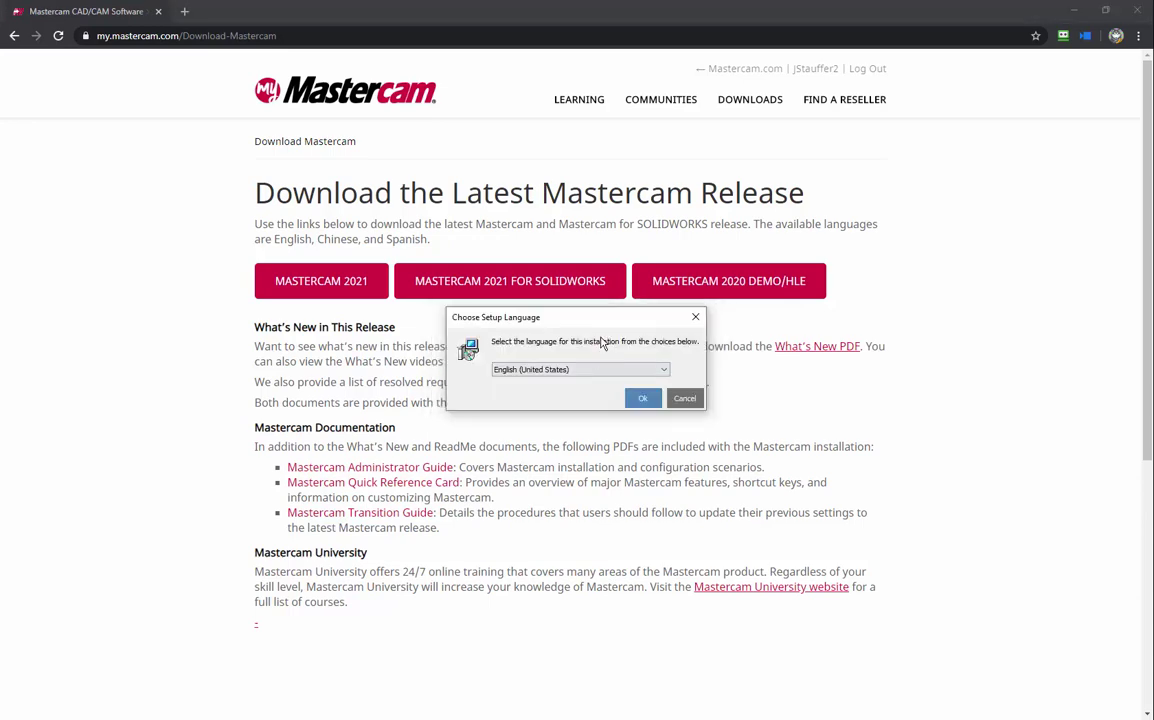
click(587, 372)
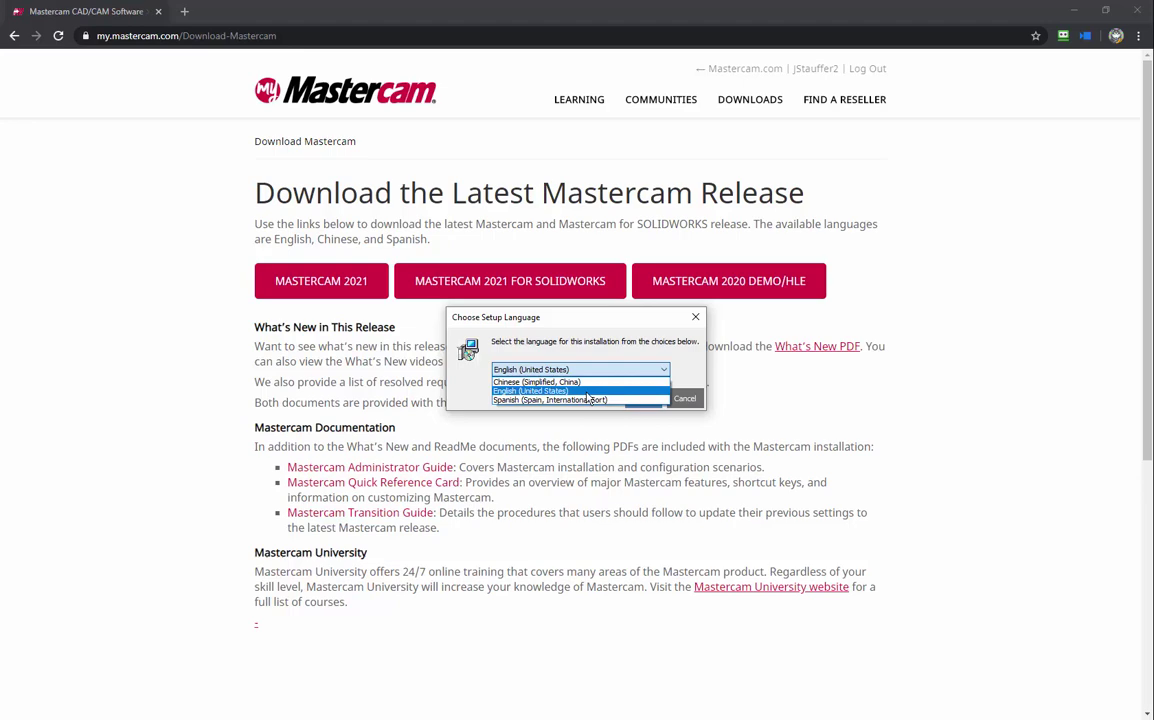
click(600, 386)
click(642, 398)
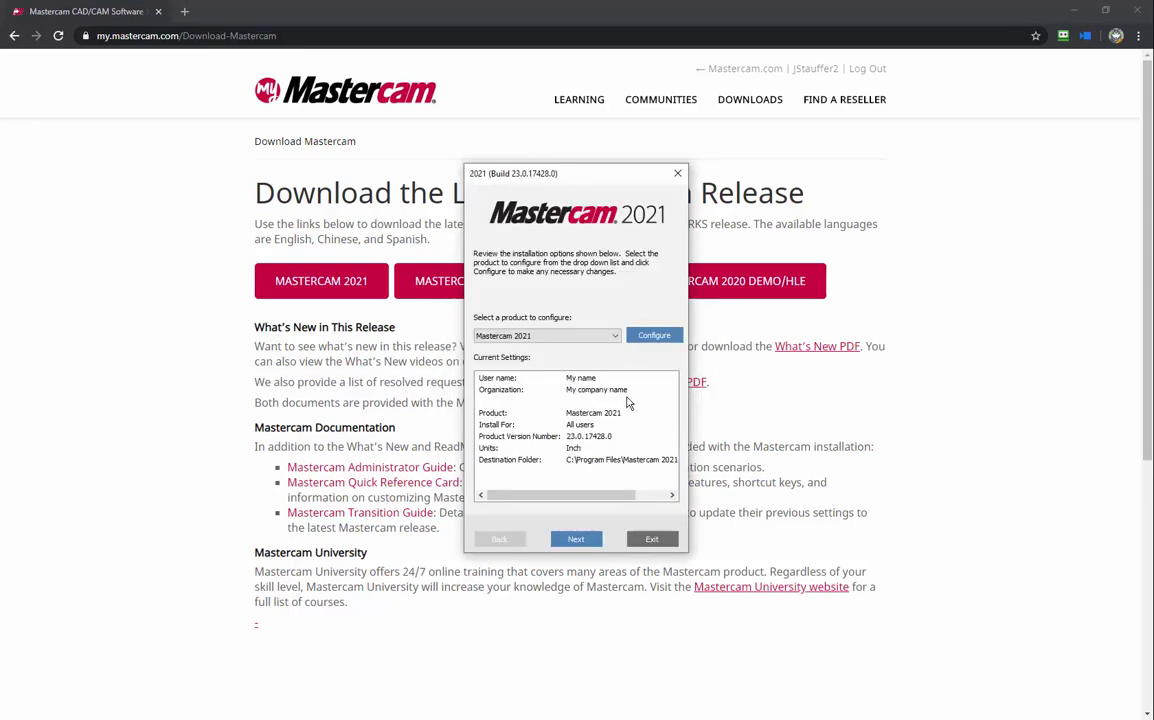
Configure the Mastercam 2021 installation with the user's full name and the company name Streamingteacher.com.
click(649, 340)
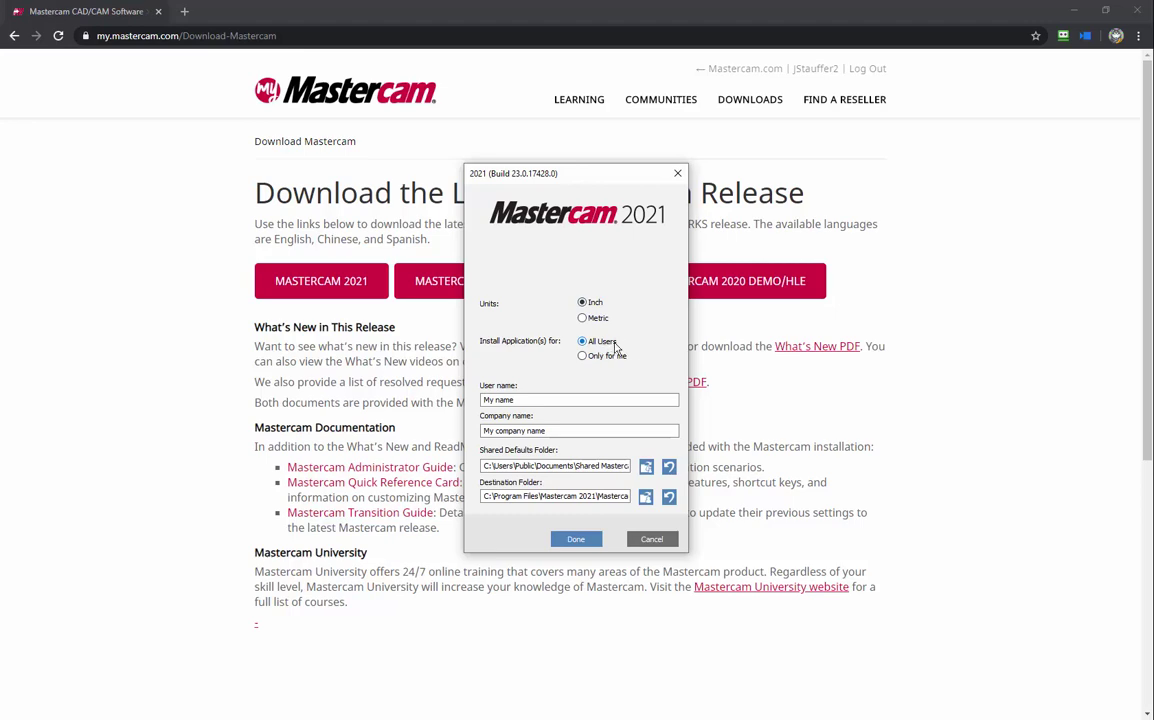
click(543, 399)
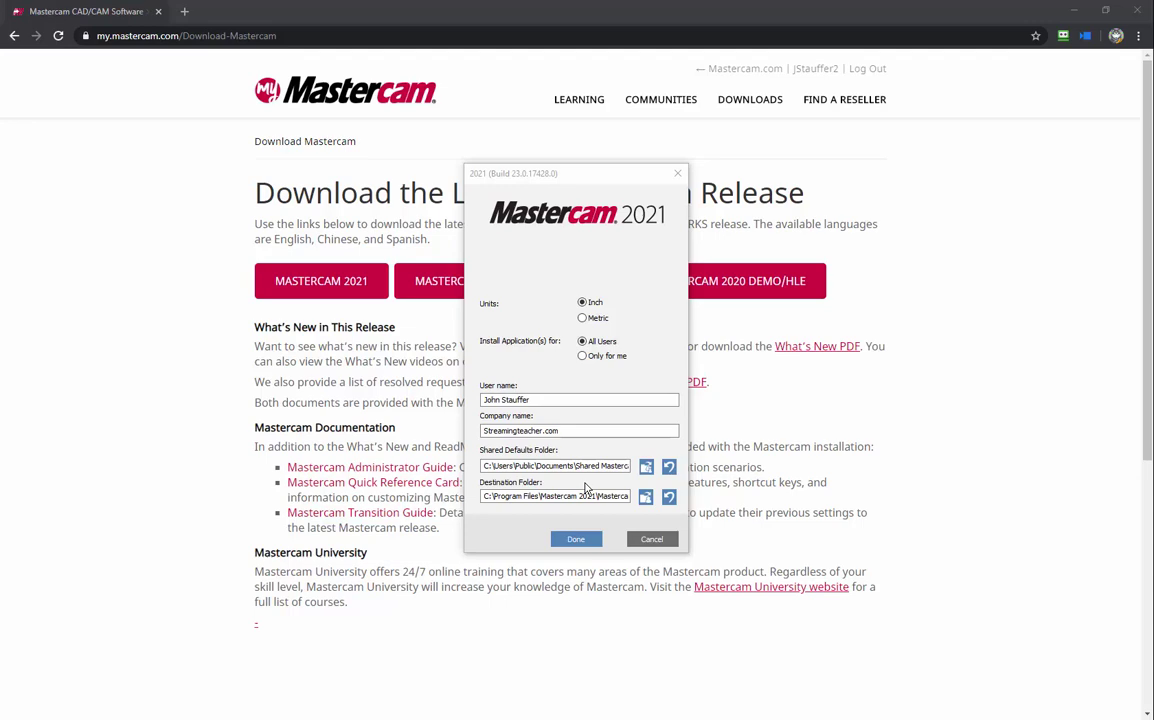
click(586, 539)
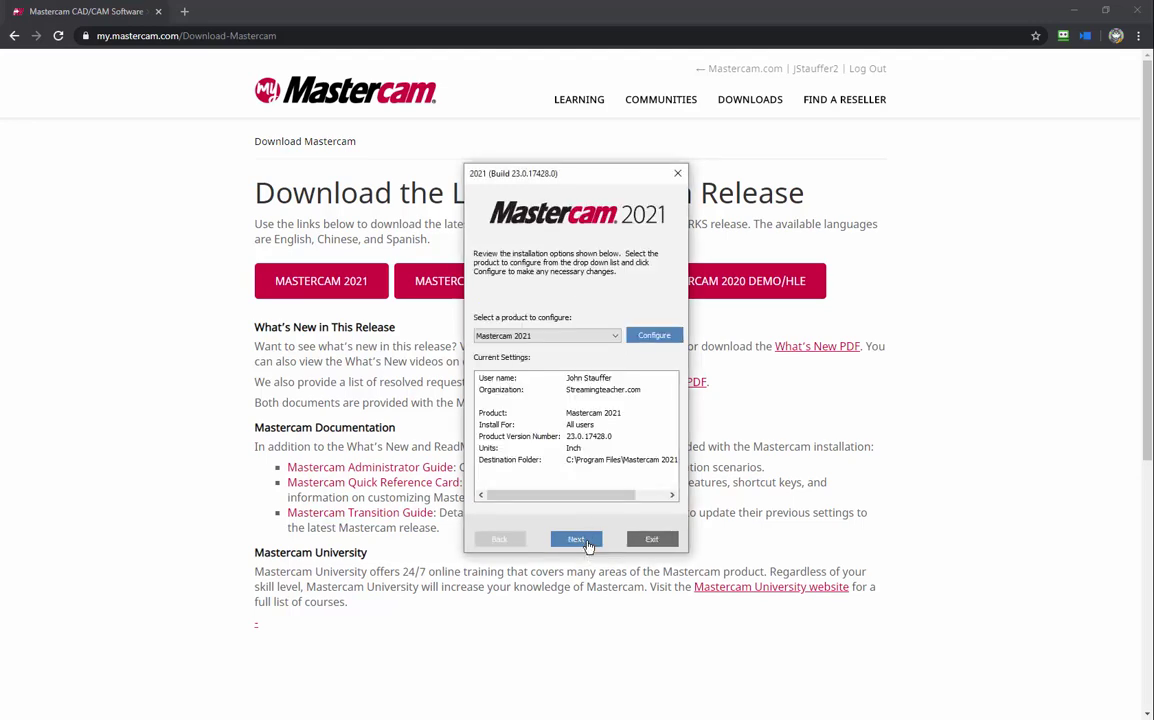
Accept the license agreement, install Mastercam 2021 with the configured settings and exit the installer.
click(588, 540)
click(512, 466)
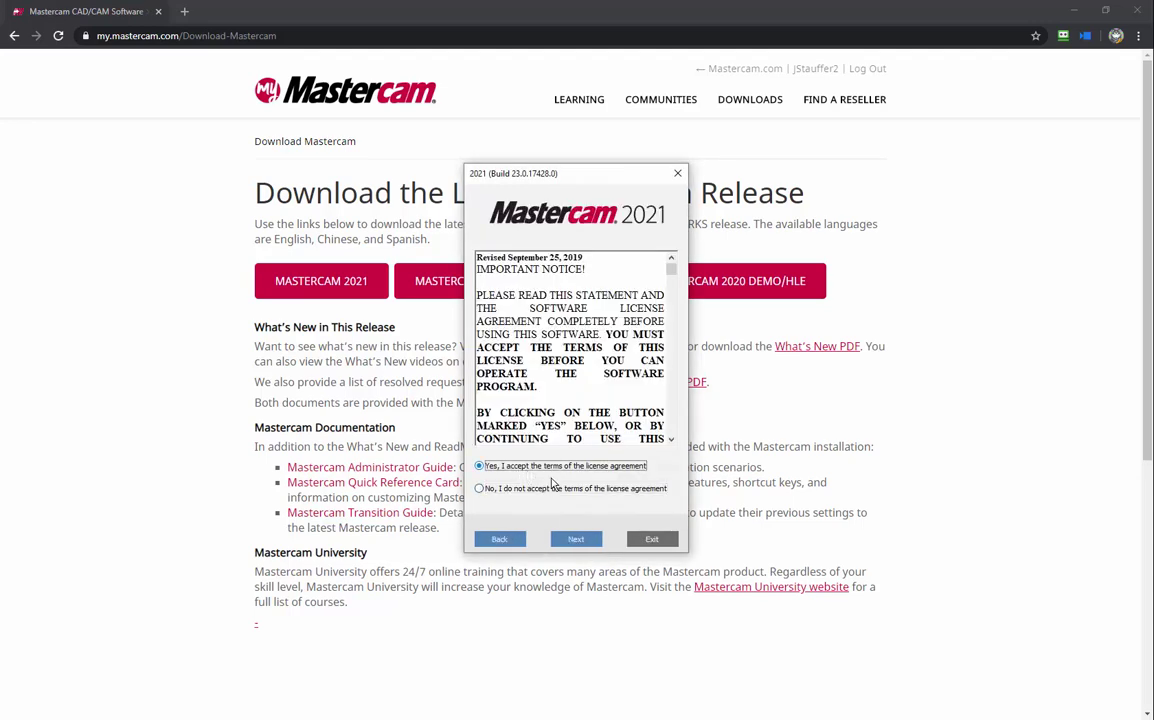
click(577, 541)
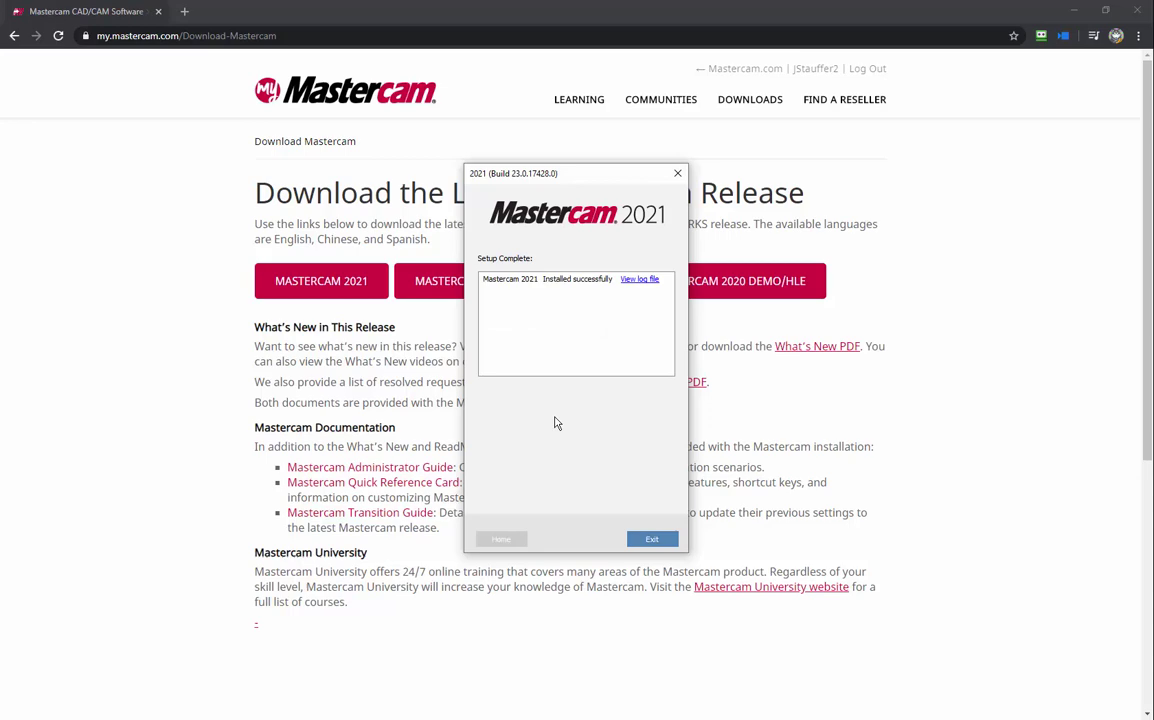
click(665, 542)
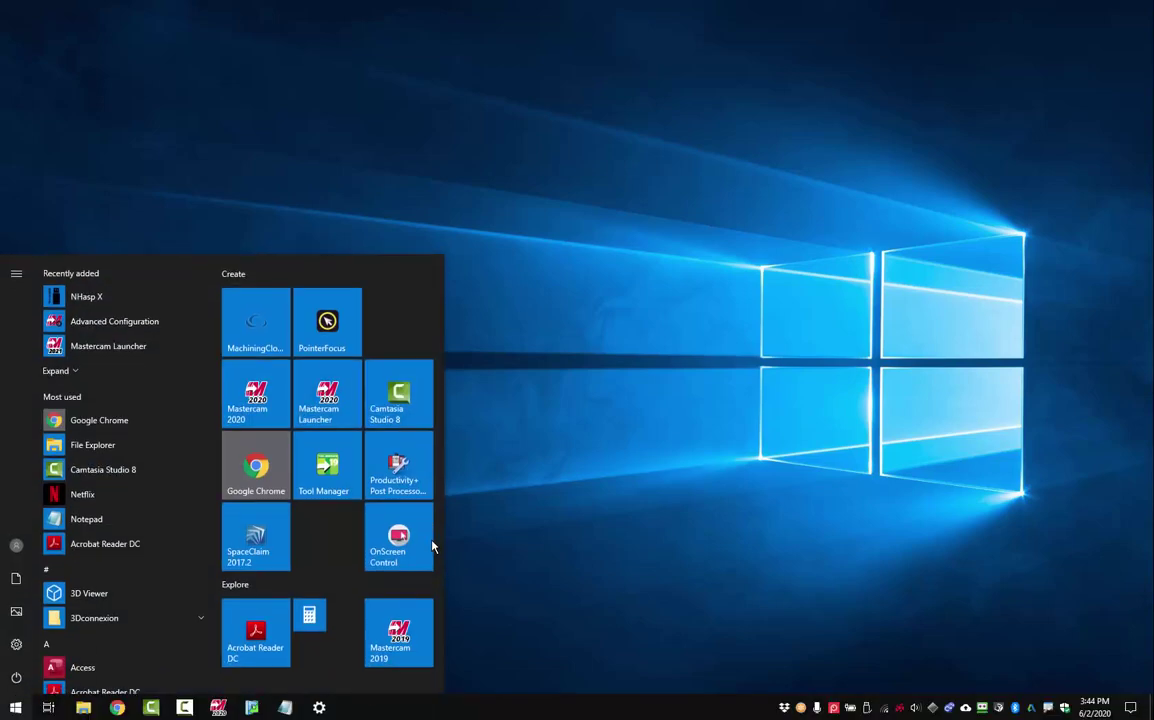
Find Mastercam 2021 by searching Windows for 2021 and launch it.
text(2021)
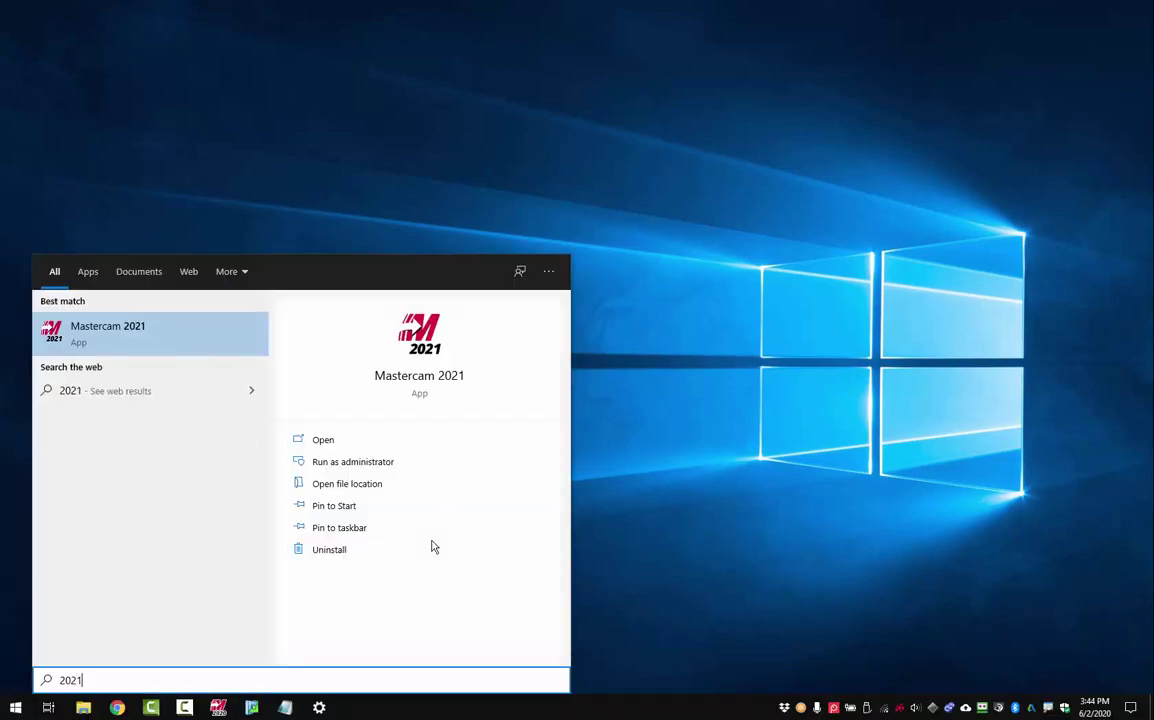
key(Return)
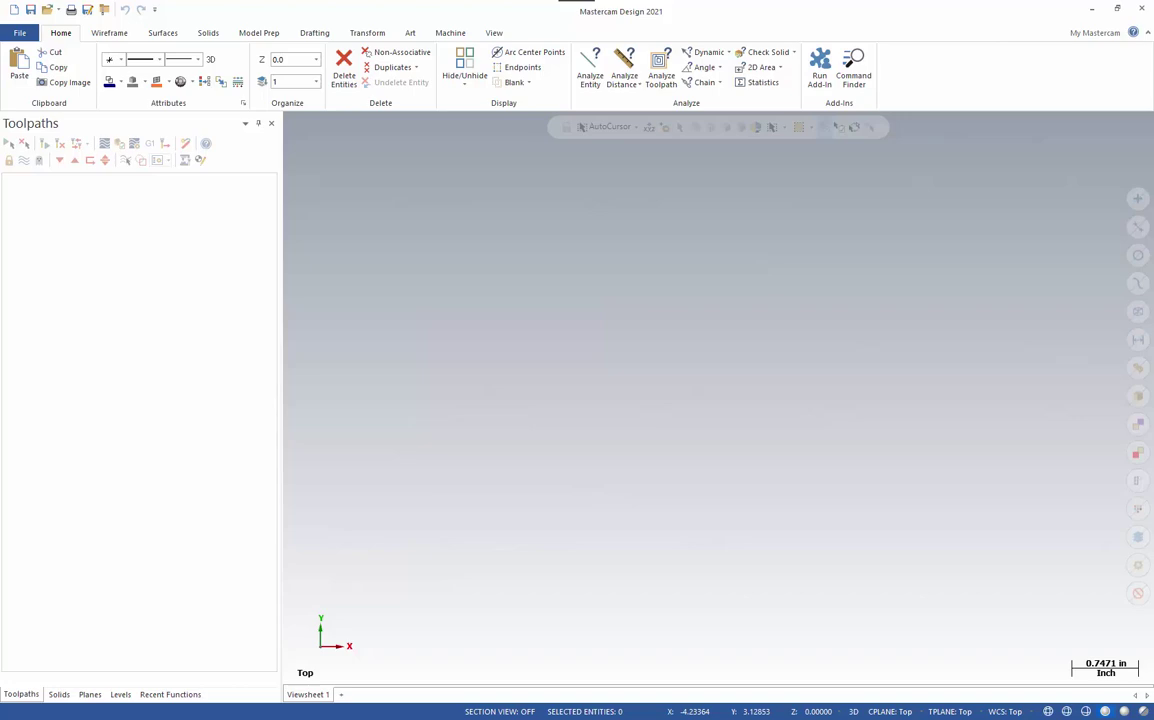
Add the MILL DEFAULT MM.MCAM-MMD machine definition to the list of available mill machines.
click(461, 38)
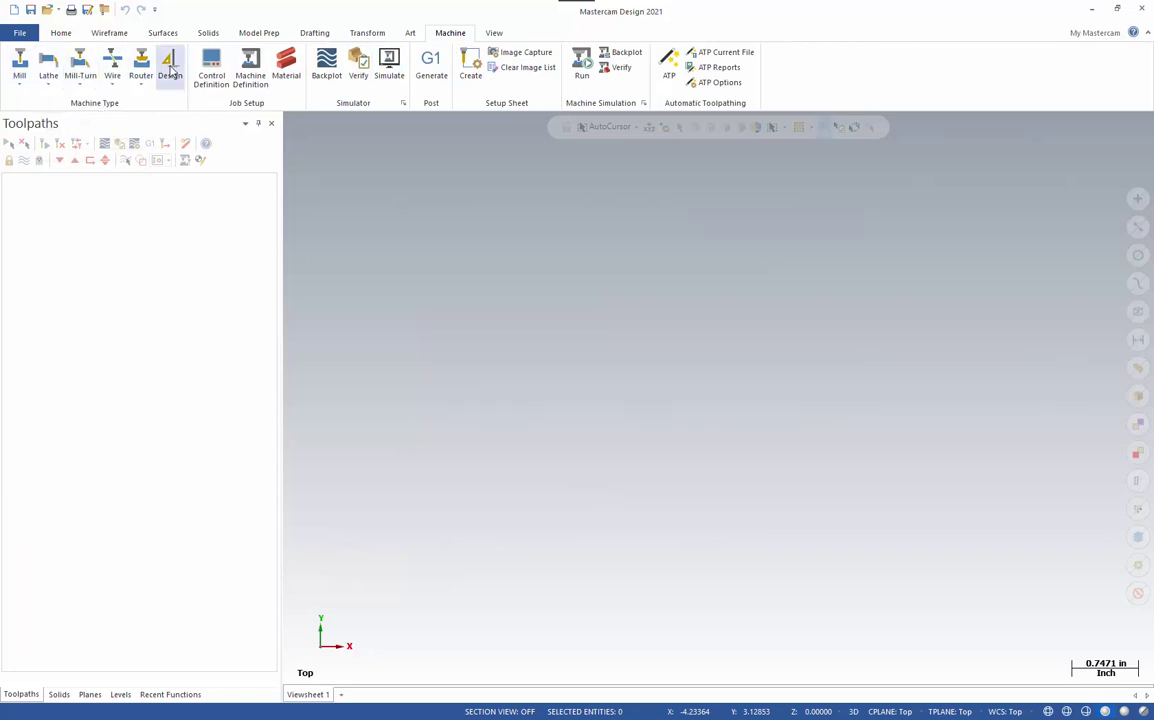
click(88, 74)
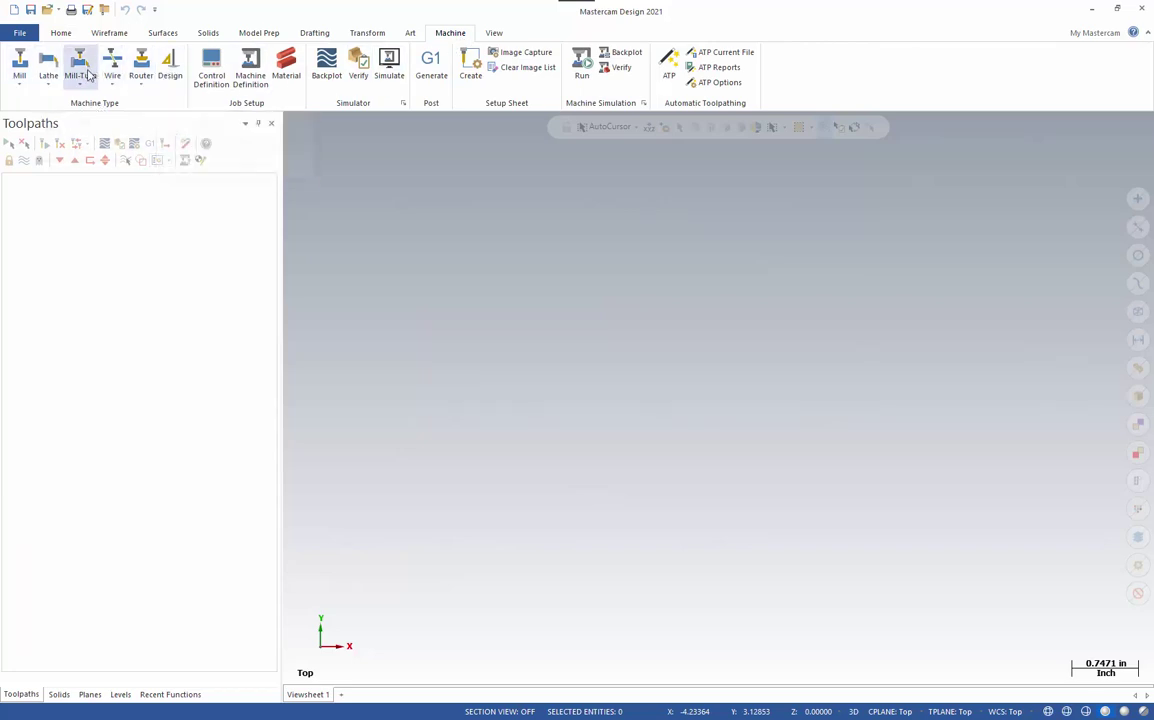
click(21, 86)
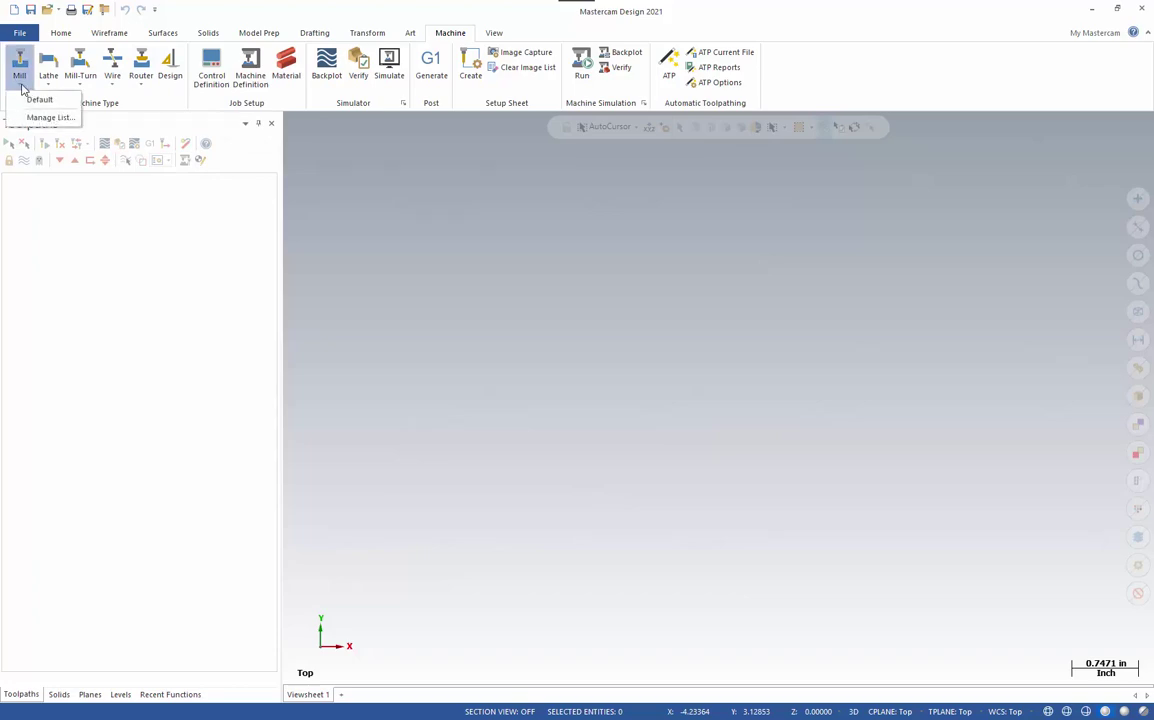
click(32, 118)
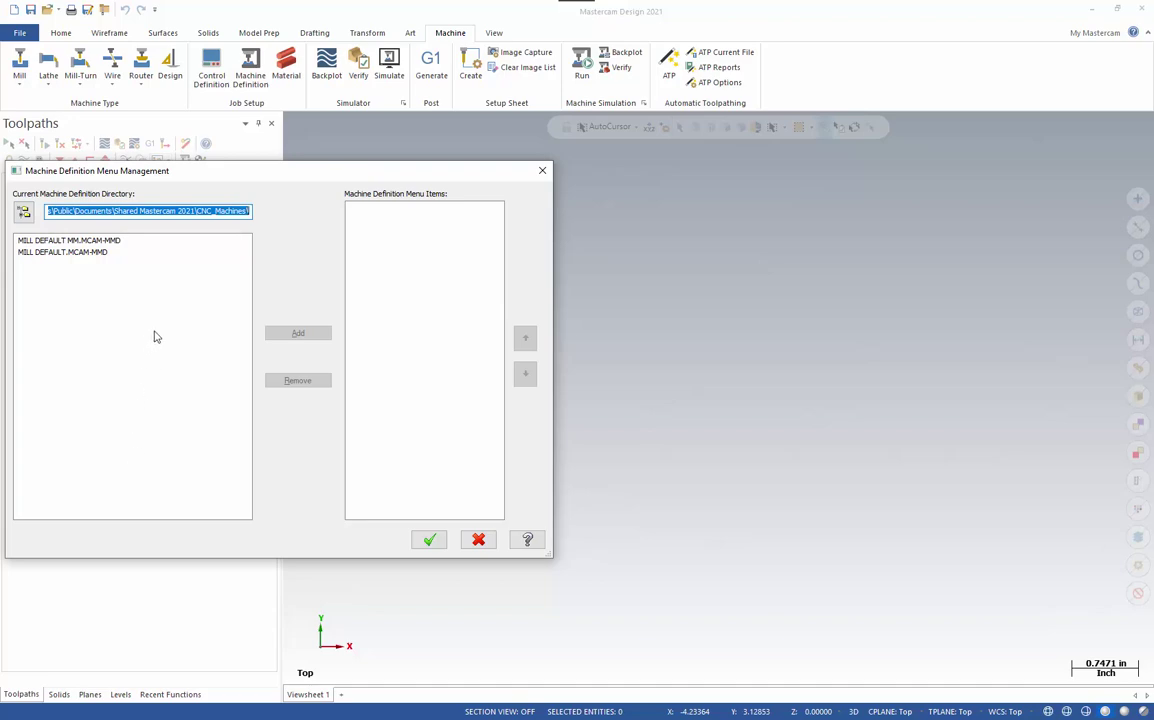
click(104, 241)
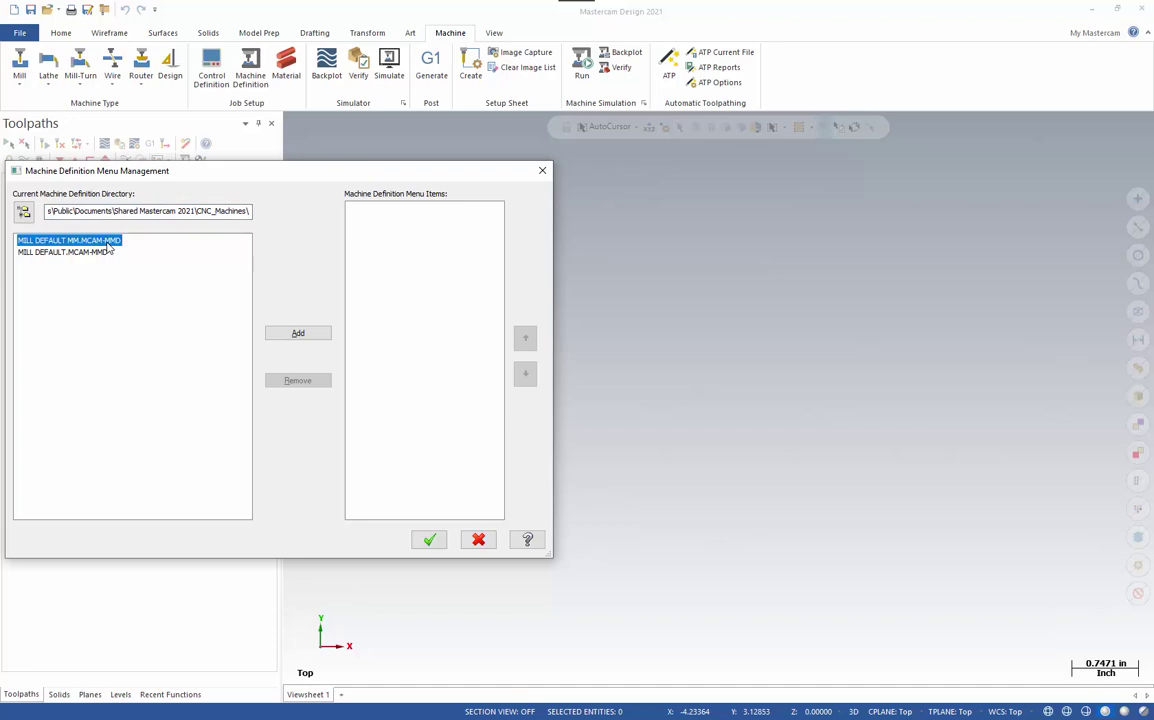
shift+click(93, 252)
click(115, 307)
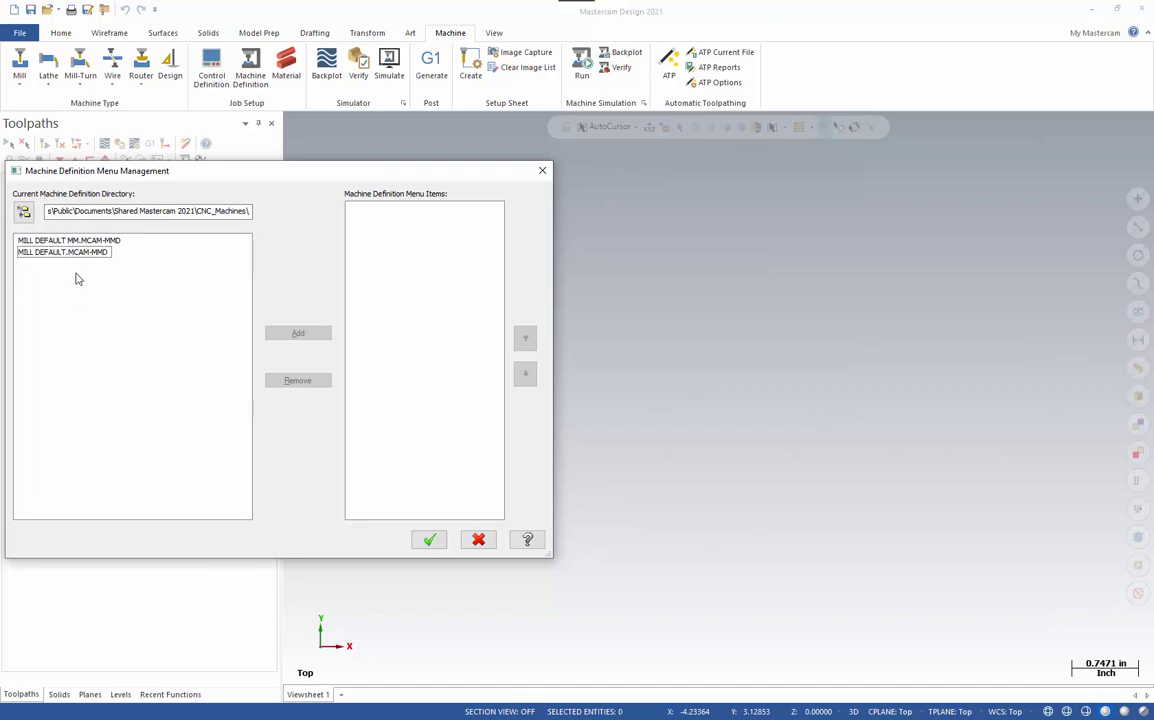
click(97, 242)
click(290, 333)
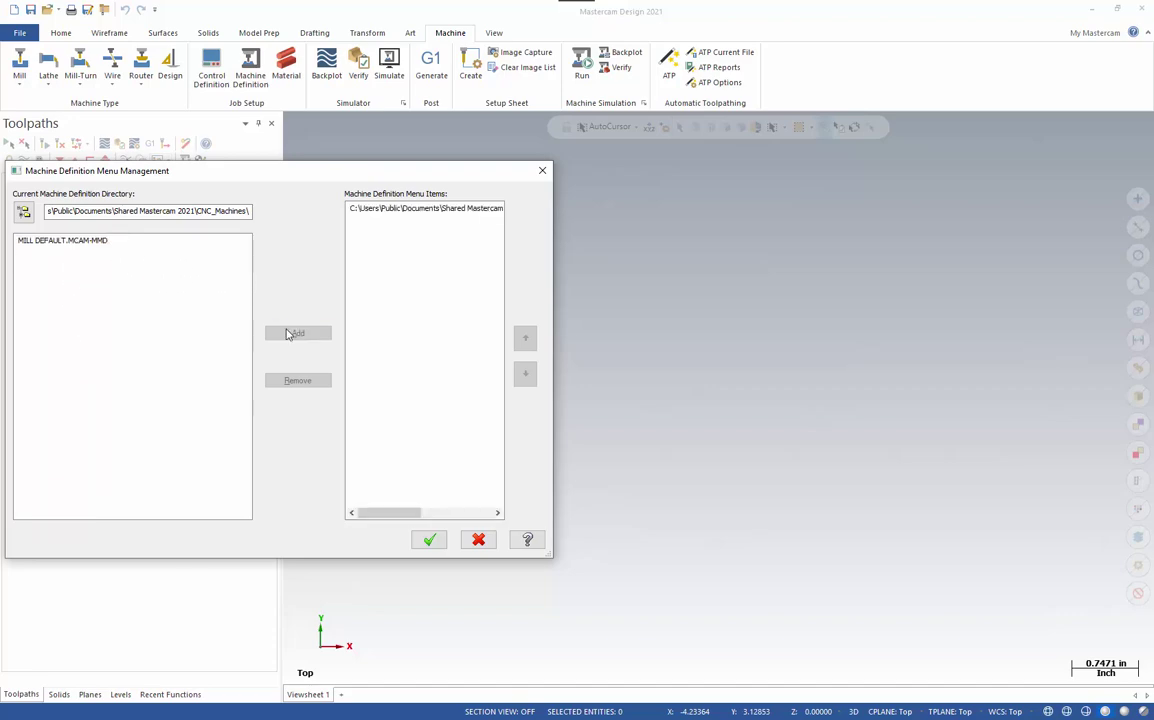
click(429, 540)
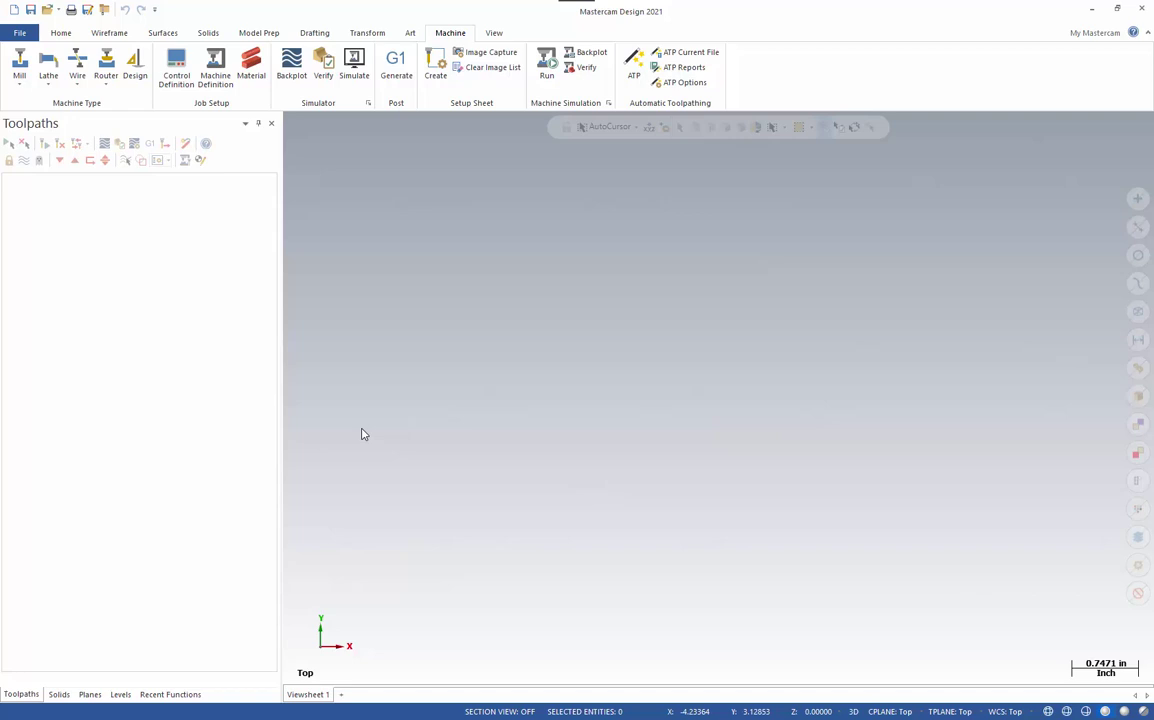
click(20, 84)
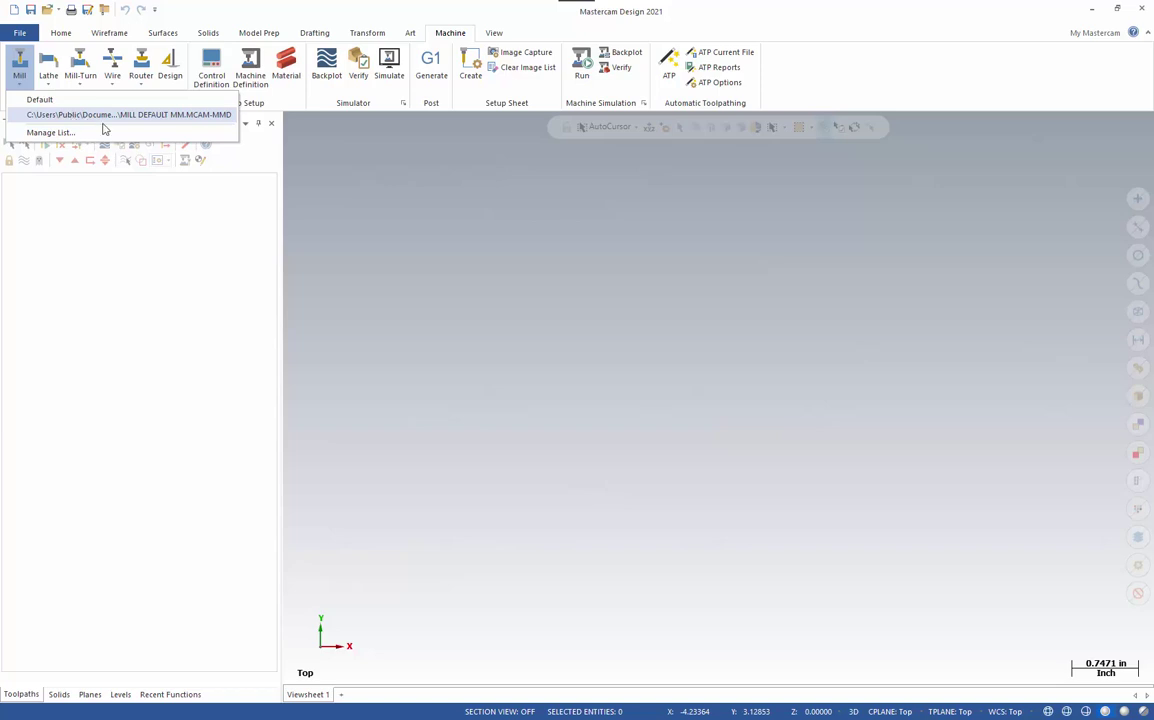
click(205, 146)
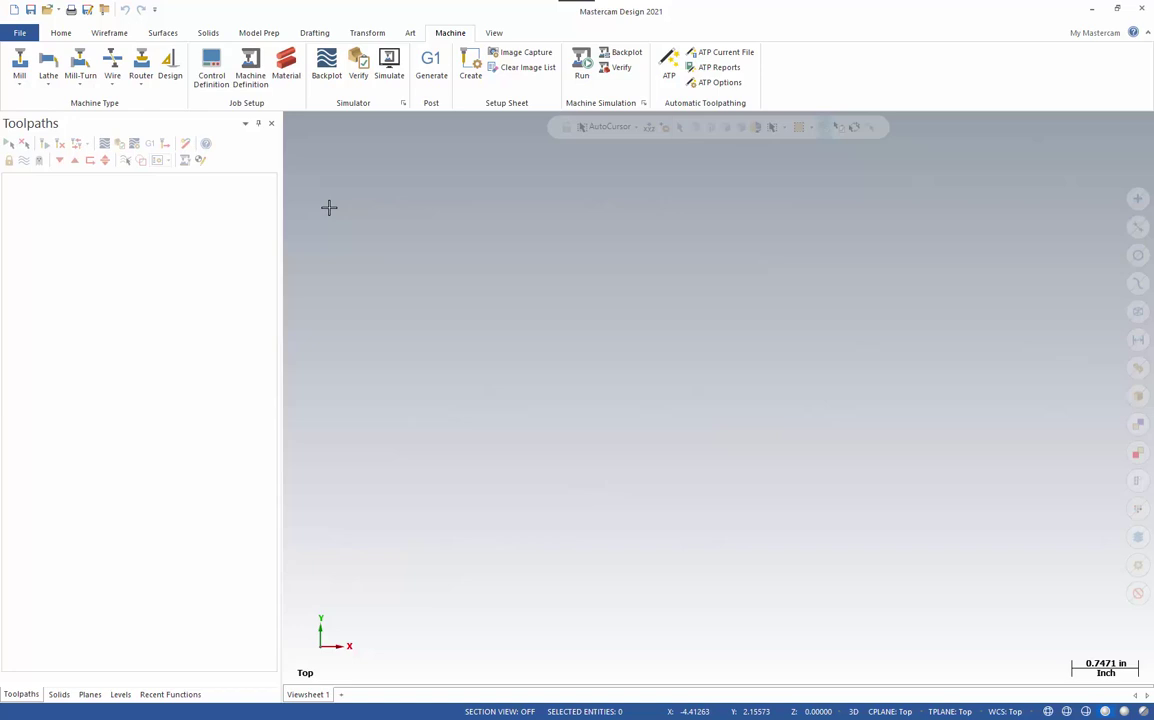
Run an immediate check for Mastercam software updates, keeping automatic checks and new update alerts enabled.
click(12, 33)
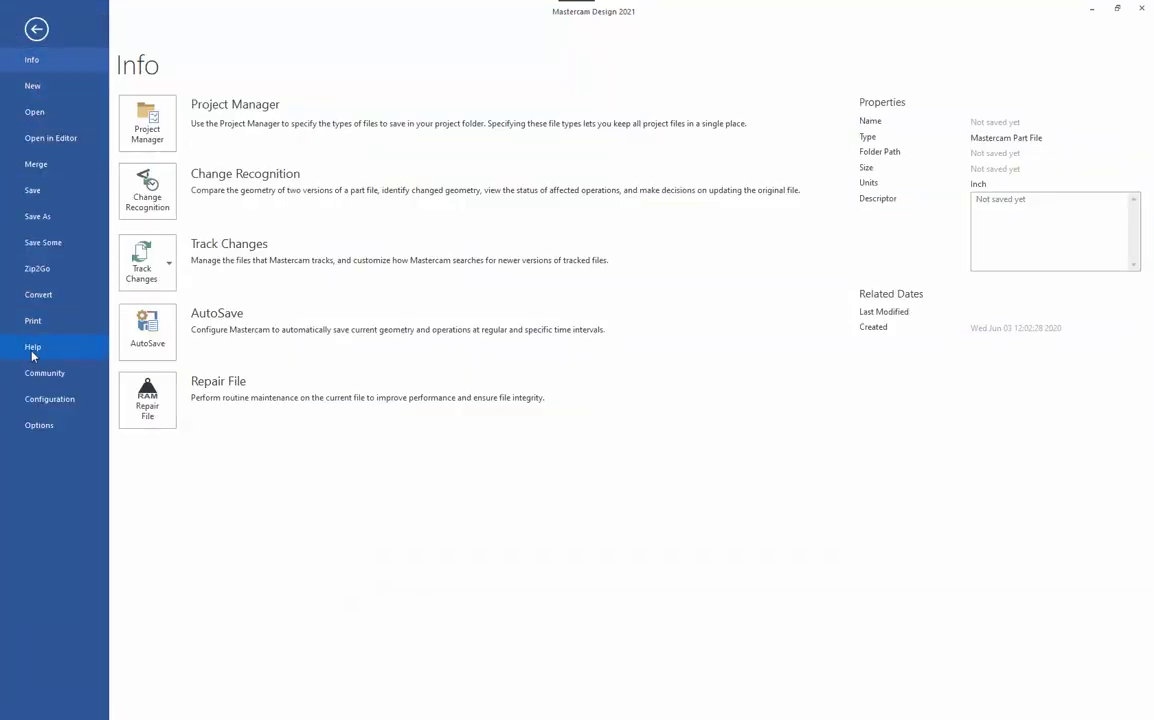
click(32, 349)
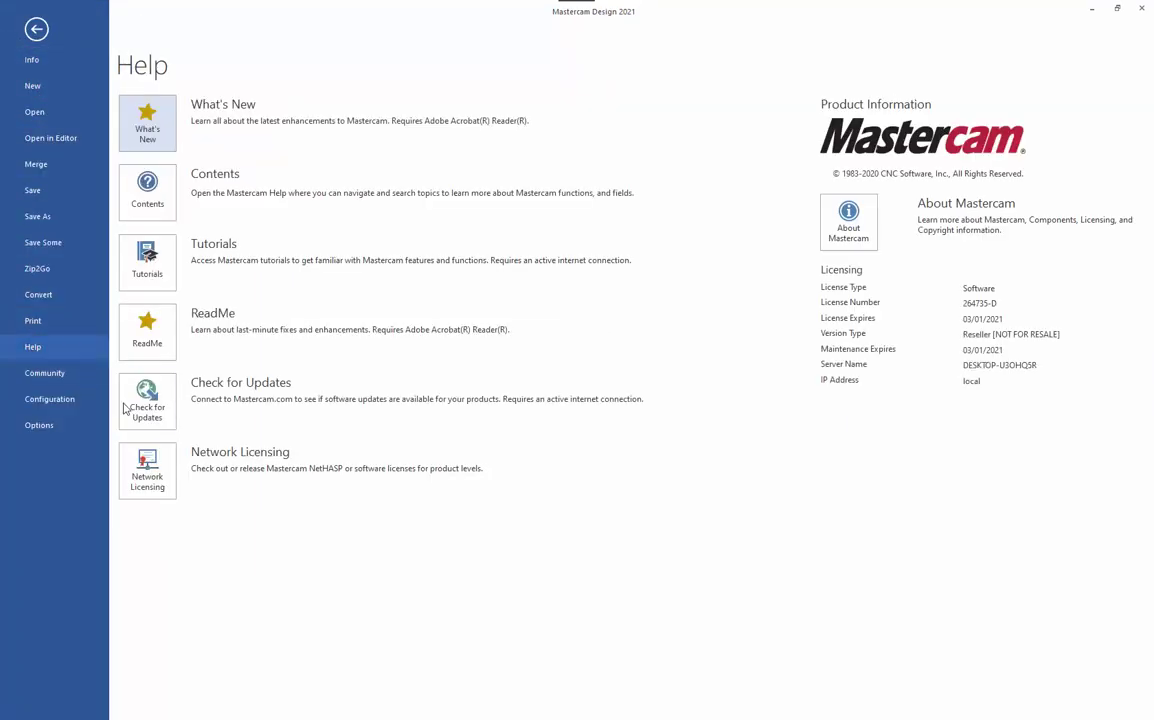
click(143, 405)
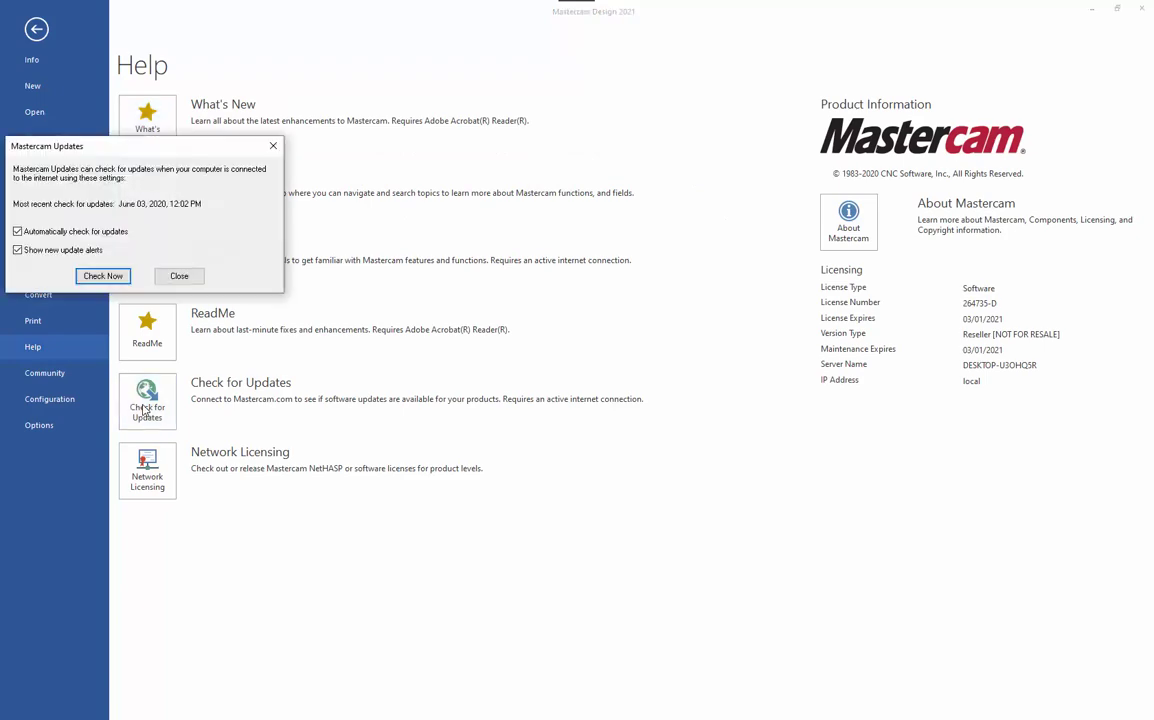
click(111, 280)
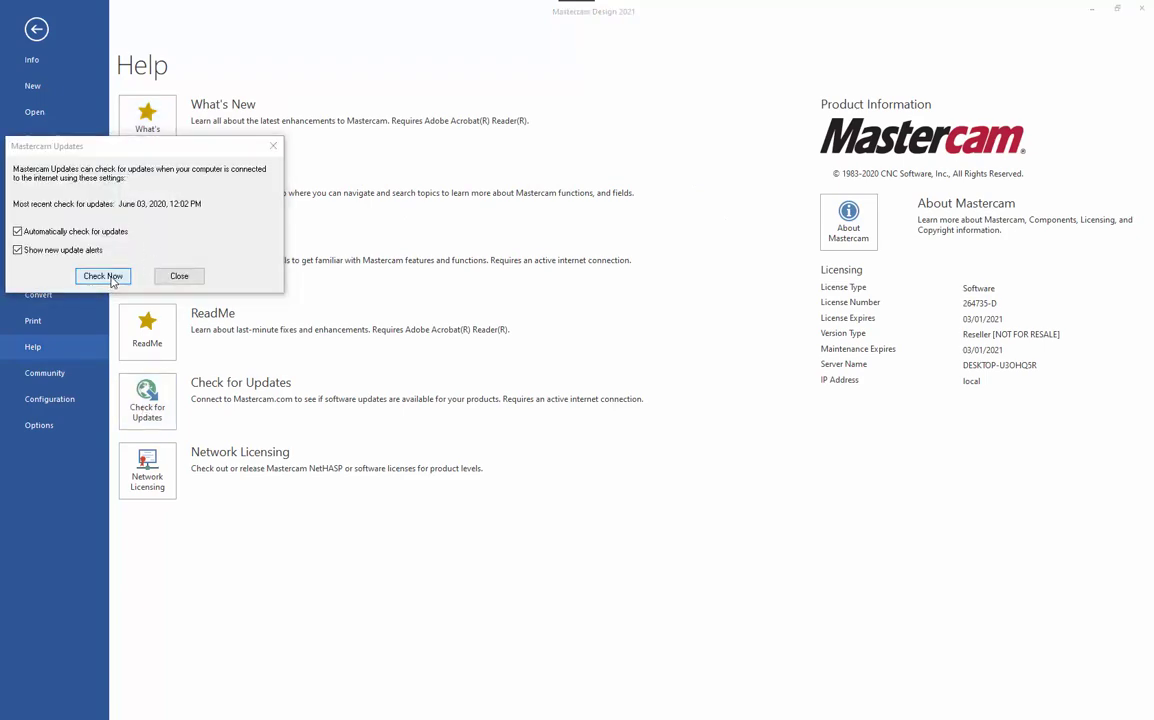